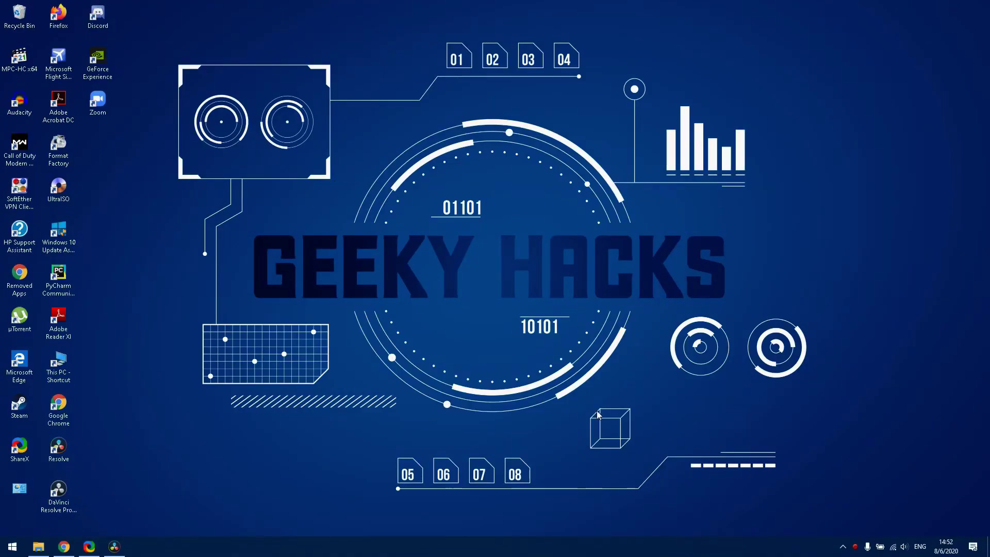
- Switch to Chrome and return from the VRAM problem thread to the Activision community search results for vram
click(71, 549)
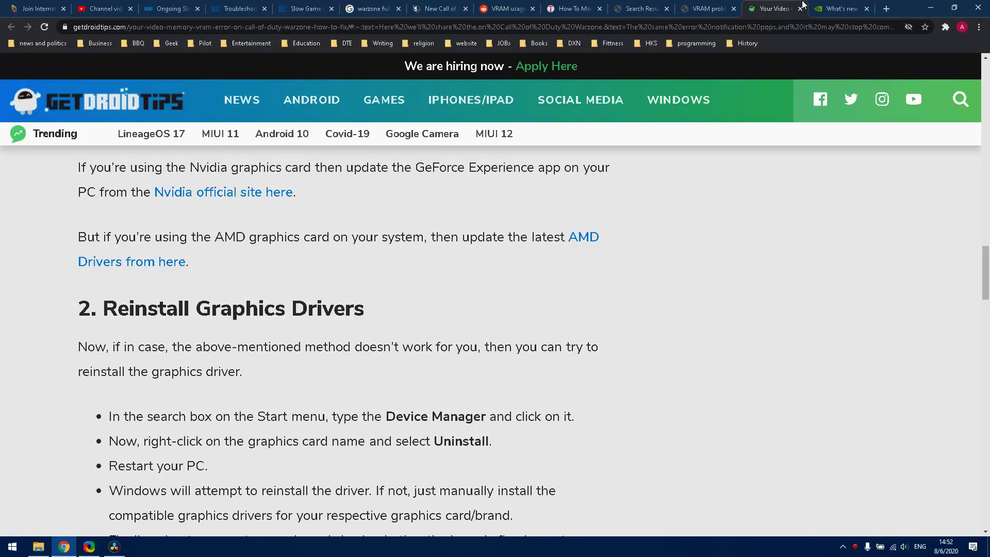
click(705, 8)
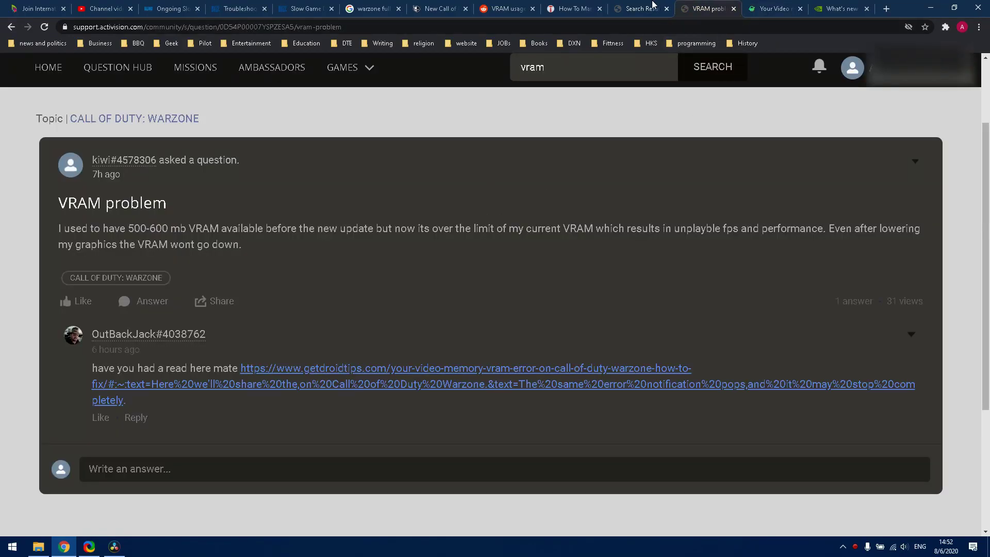
click(11, 27)
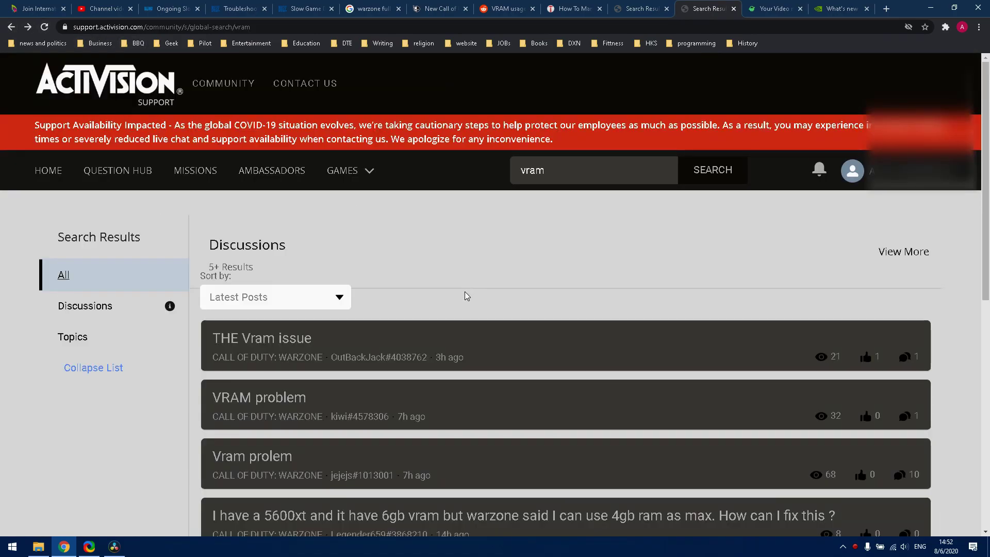
- Open the discussion "THE Vram issue", highlight the words "VRAM went way over the max made the game unplayable", and minimize the browser
scroll(466, 289, down, 3)
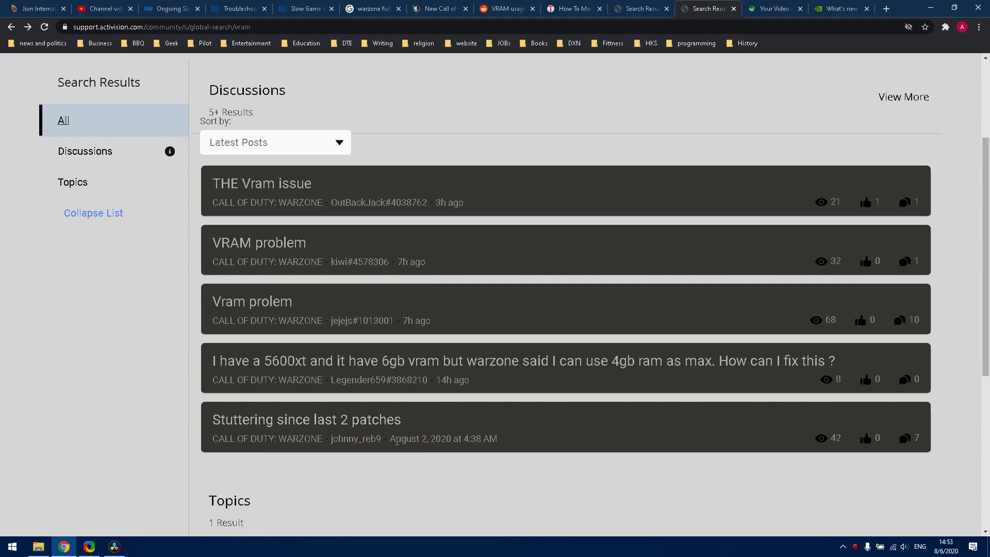
click(284, 183)
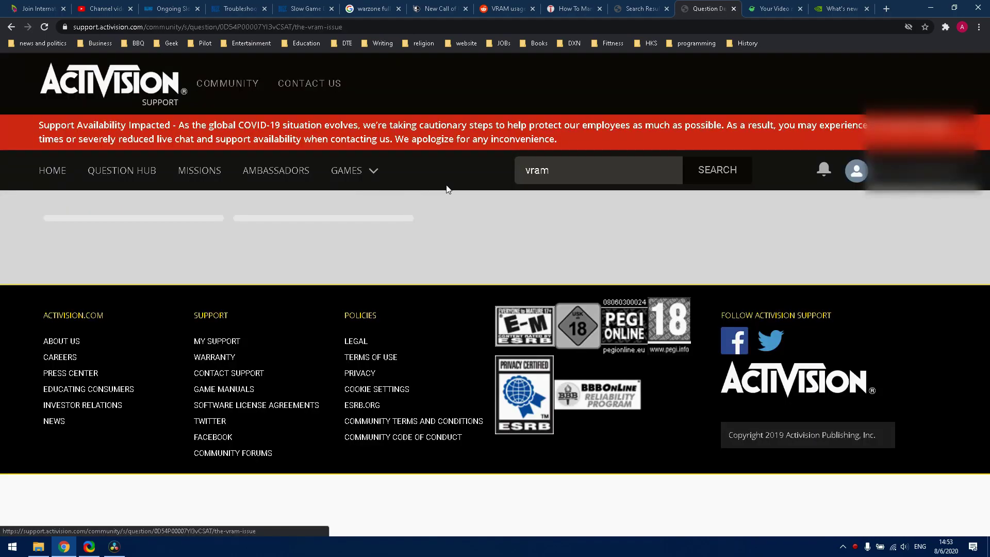
scroll(383, 328, down, 2)
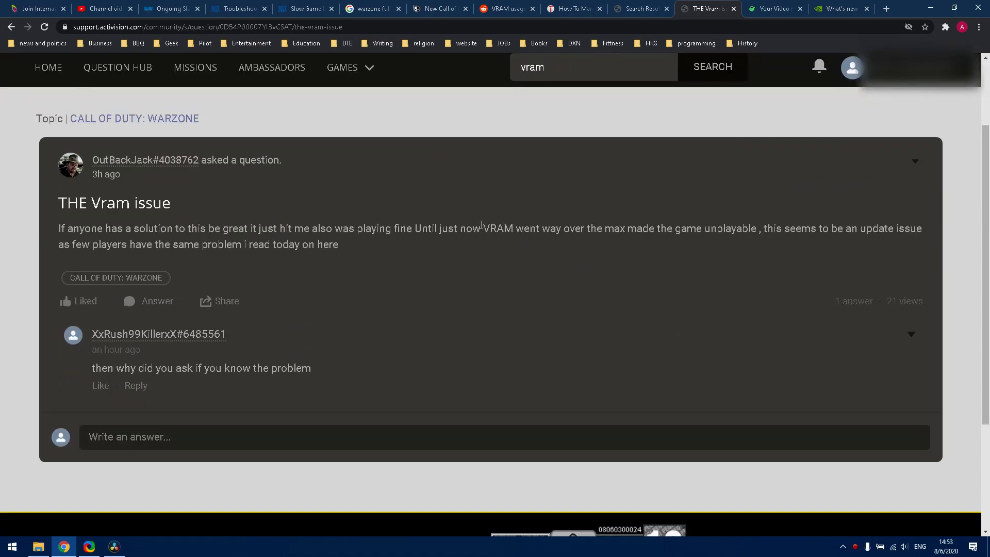
drag(482, 228, 760, 233)
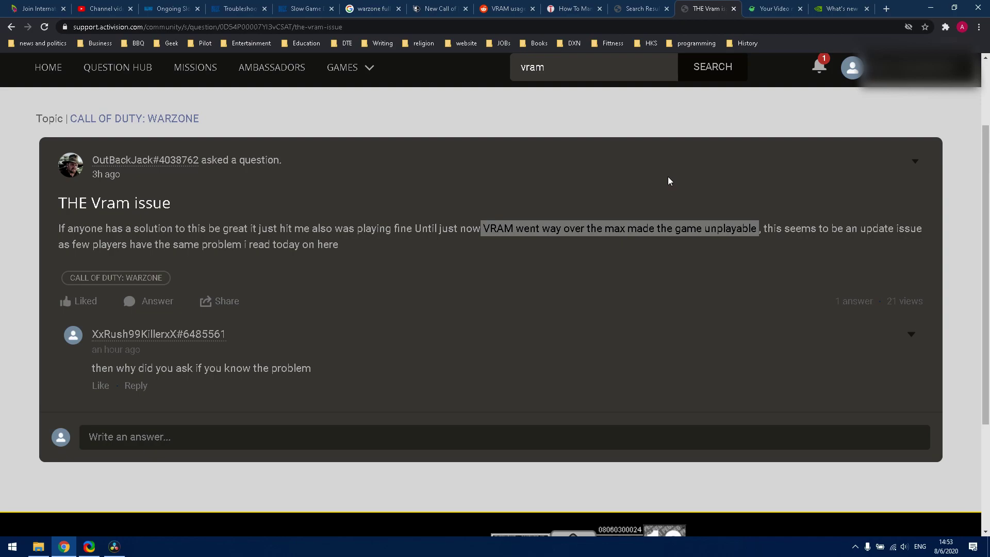
click(931, 8)
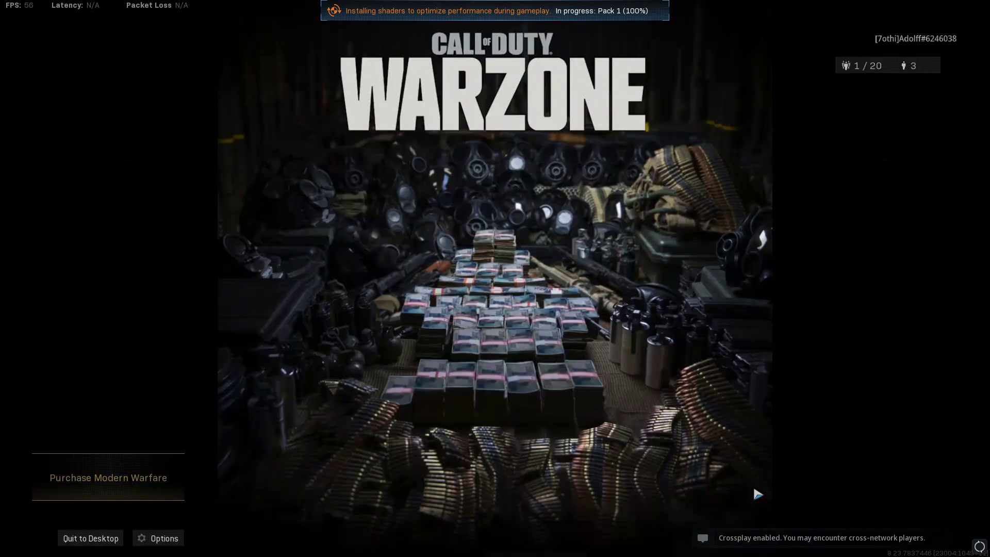
- Enter the Warzone main menu, open the game's options, and review the VRAM usage and the graphics settings
click(758, 494)
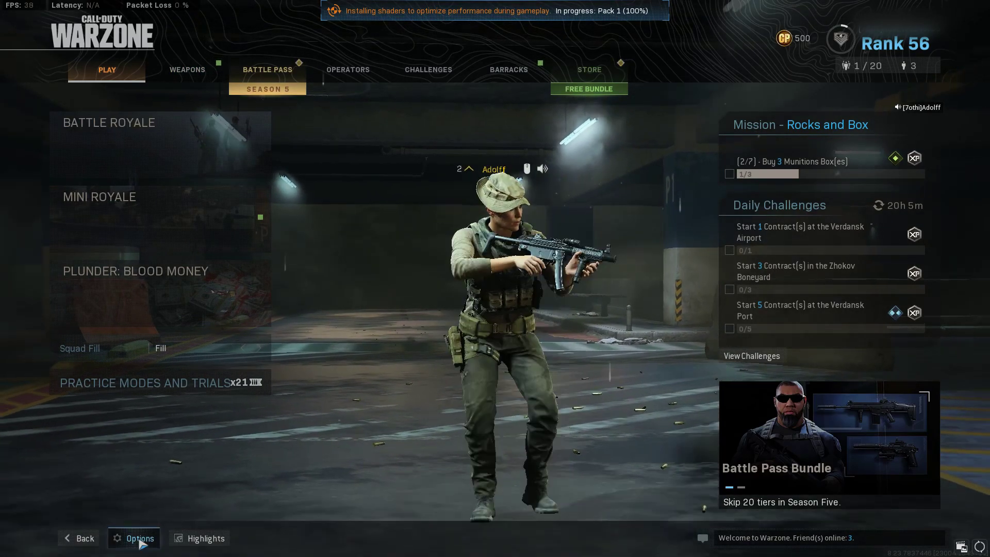
click(136, 538)
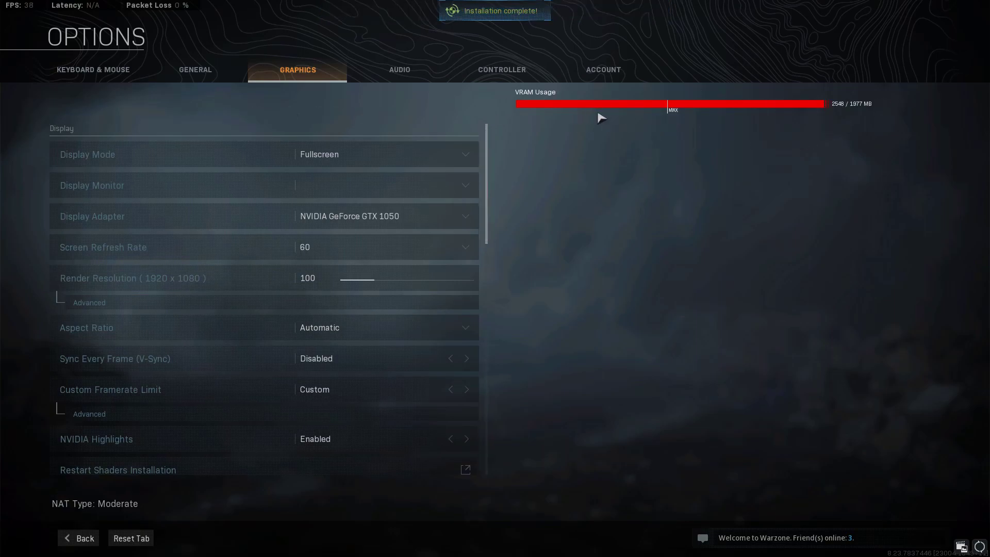
scroll(389, 353, down, 10)
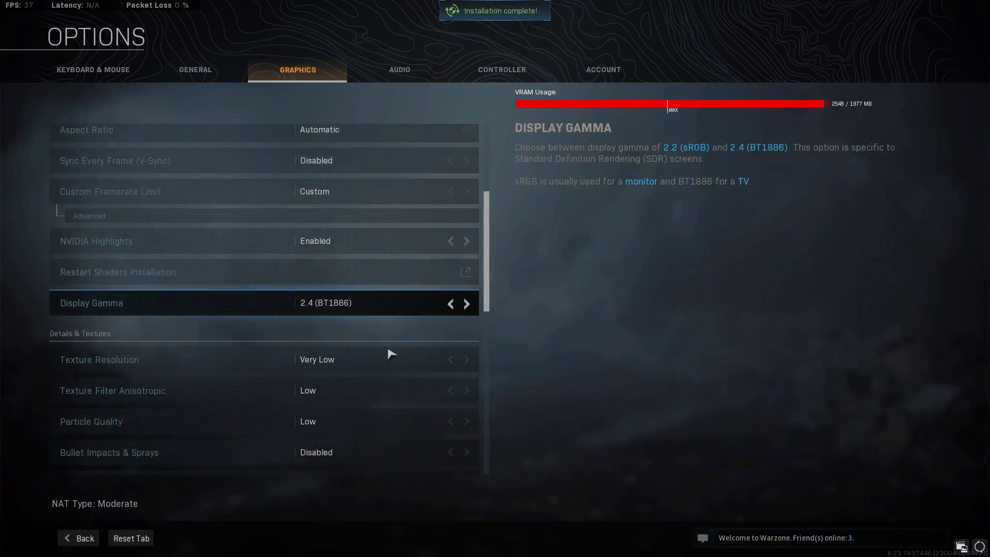
scroll(392, 354, down, 5)
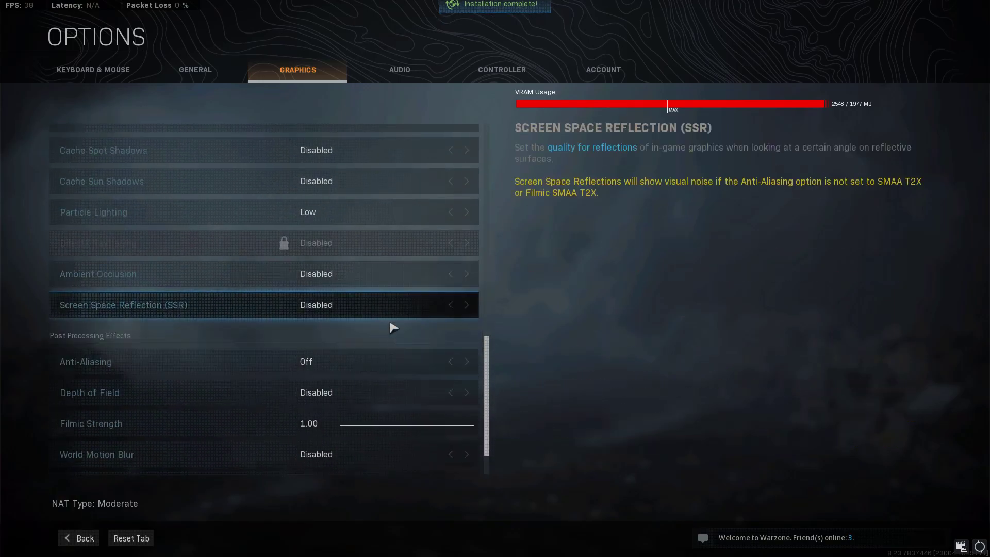
scroll(391, 325, up, 6)
scroll(375, 235, up, 3)
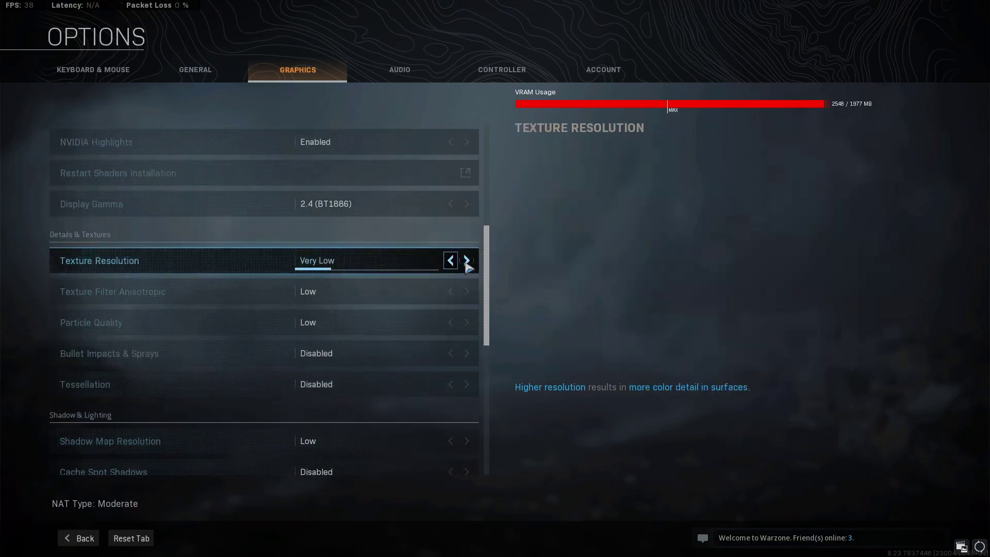
- Try Texture Resolution at Low, set it back to Very Low, and leave the options with the graphics settings applied
click(466, 261)
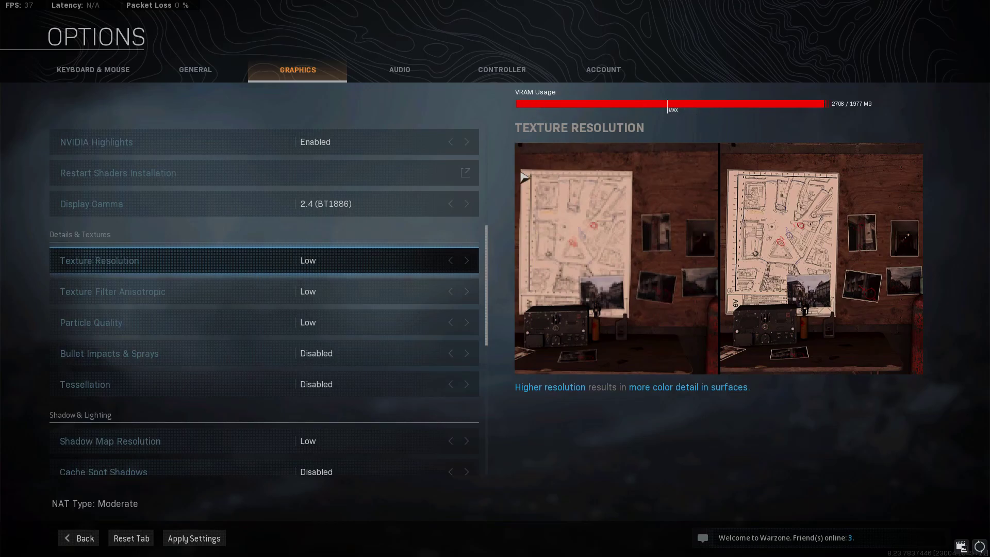
click(451, 261)
click(81, 538)
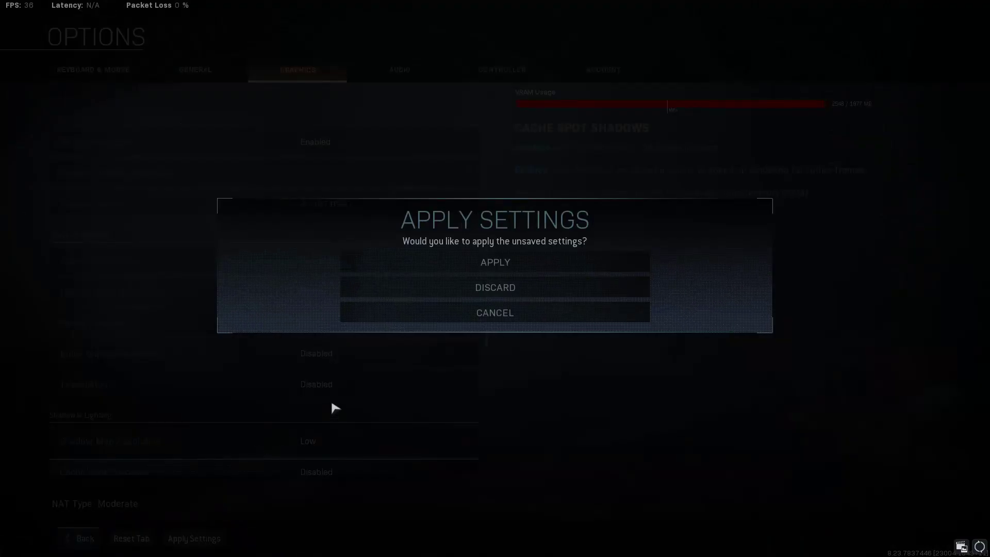
click(523, 267)
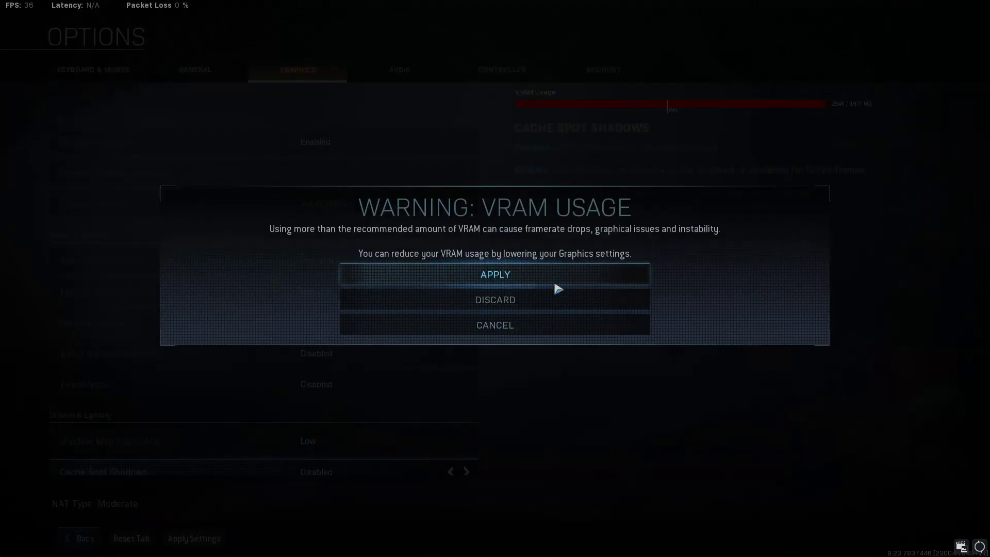
click(534, 286)
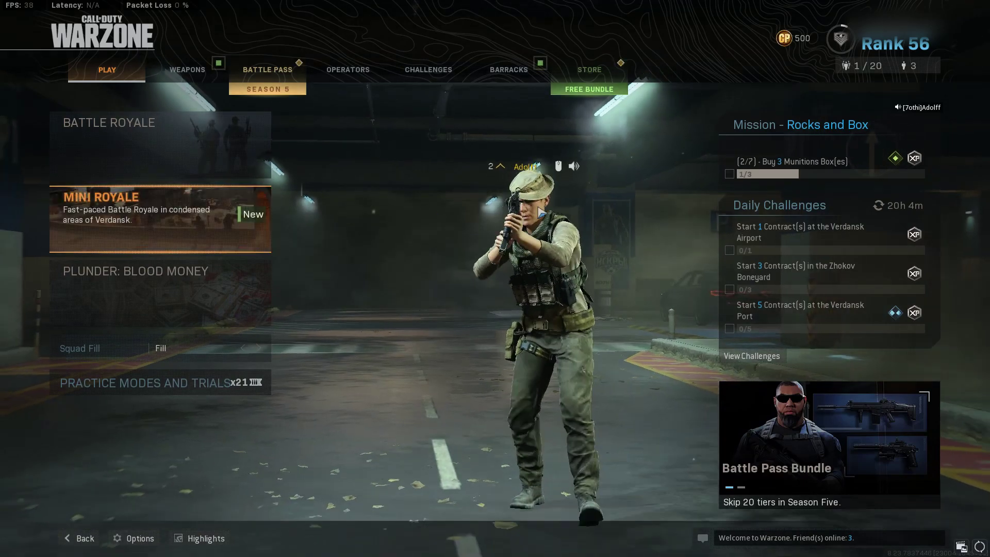
- Start a Mini Royale match, and open and close the pause menu during the match
click(261, 204)
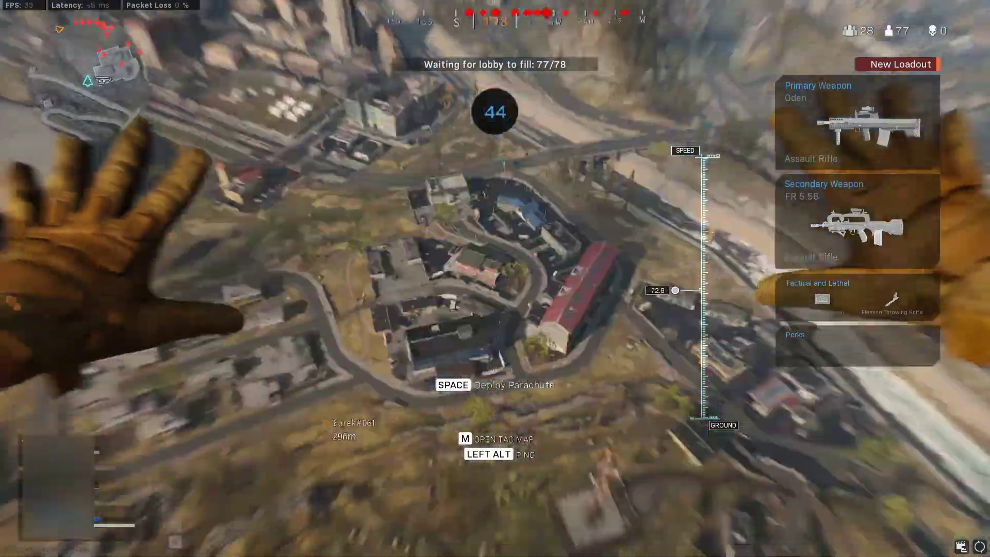
key(Escape)
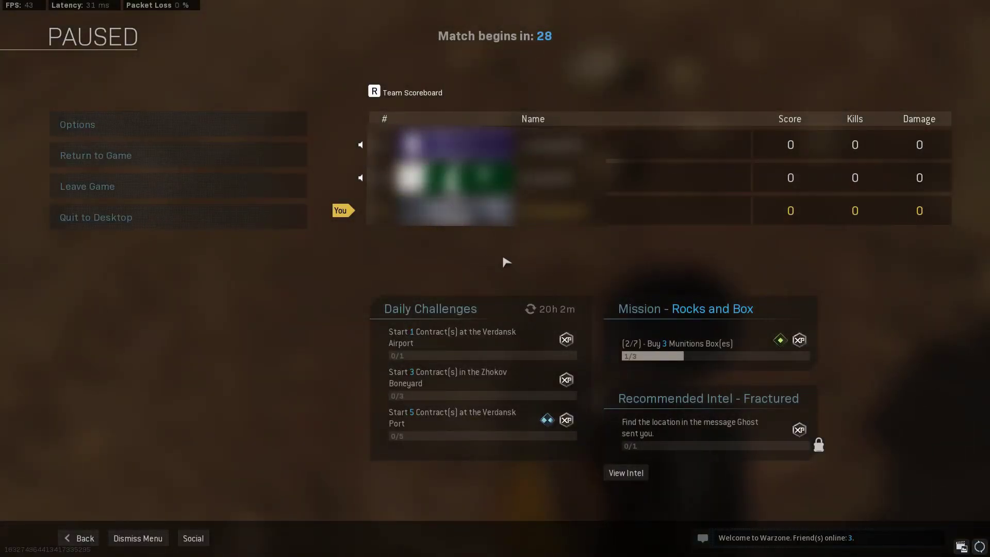
key(Escape)
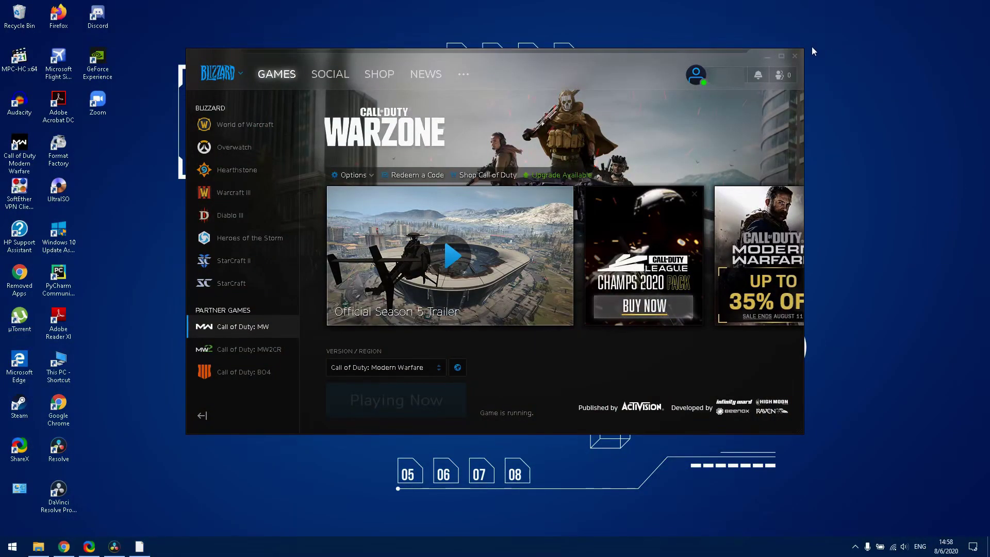
- Minimize the Blizzard launcher and check the hidden system tray icons
click(767, 56)
click(855, 546)
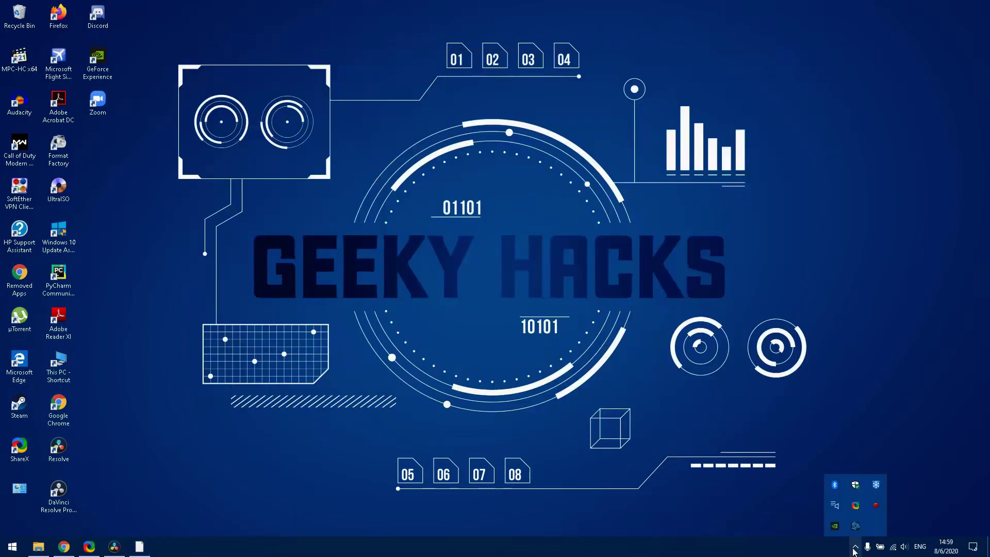
click(608, 285)
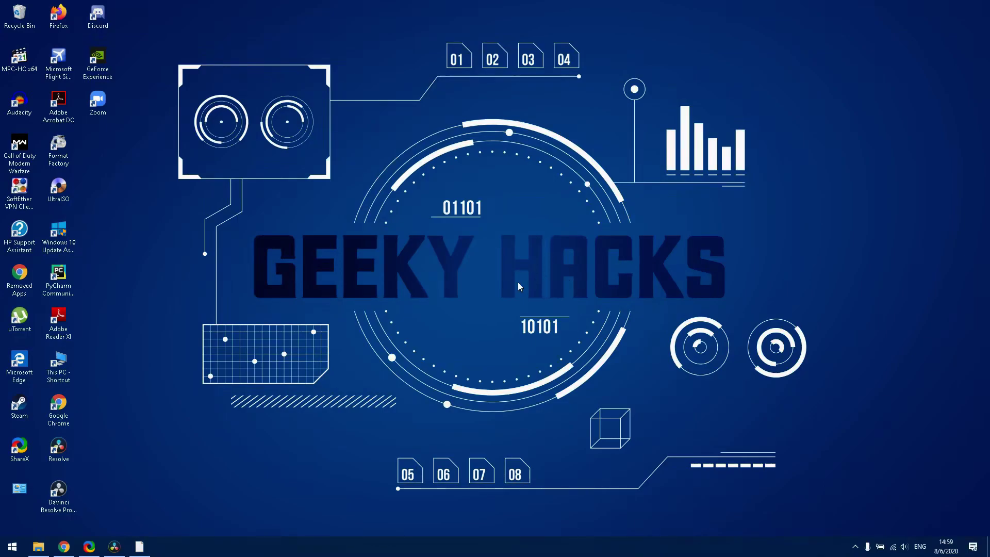
- Switch to Chrome and open the answered question from the Activision community notifications
click(64, 546)
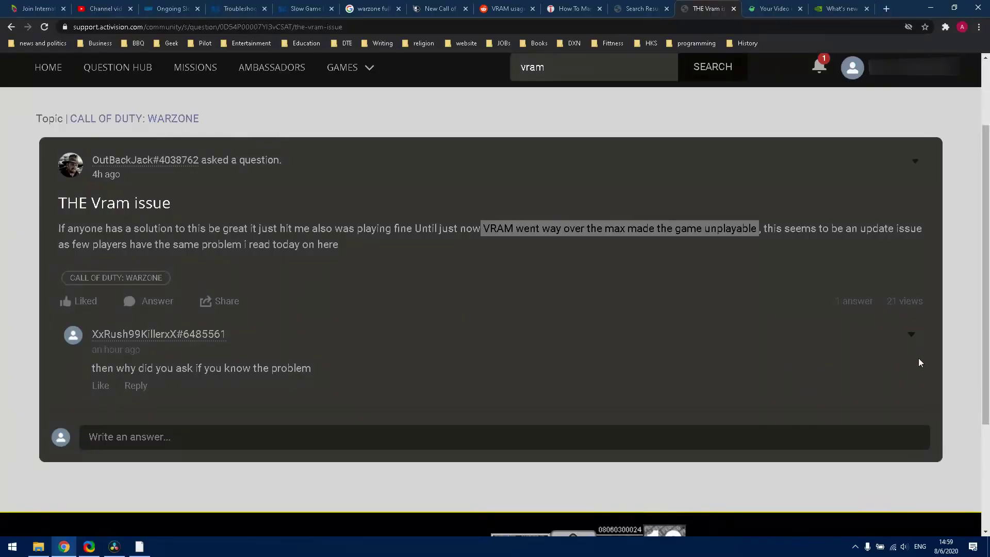
click(651, 5)
click(701, 6)
click(820, 73)
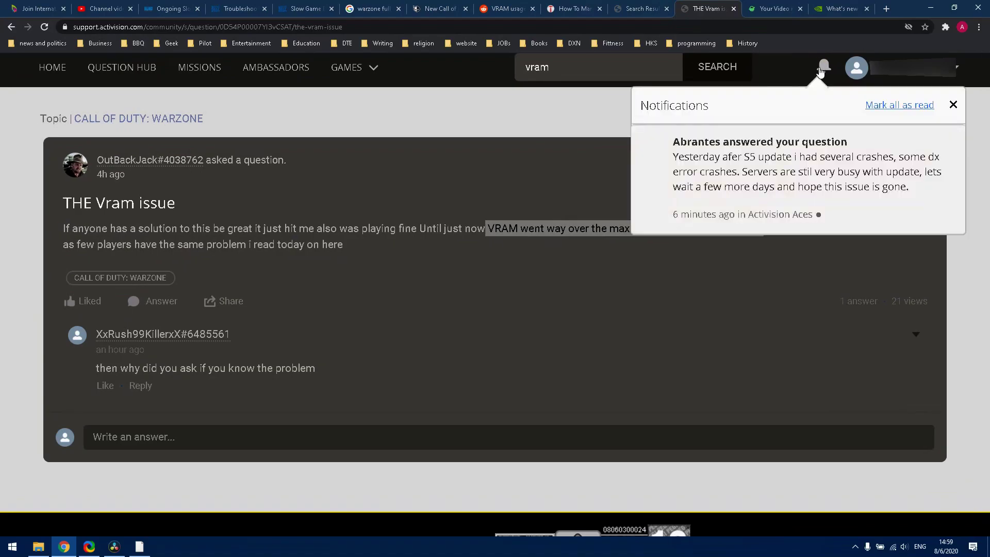
click(756, 179)
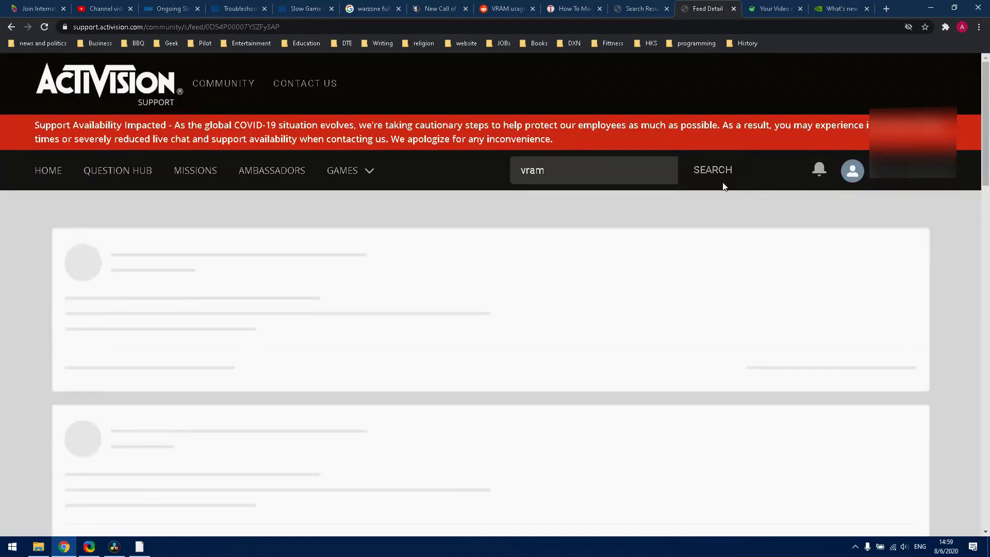
- Read the reply to the question, highlighting "dx error crashes" and the sentence about servers being busy, and clear the highlight
scroll(303, 361, down, 2)
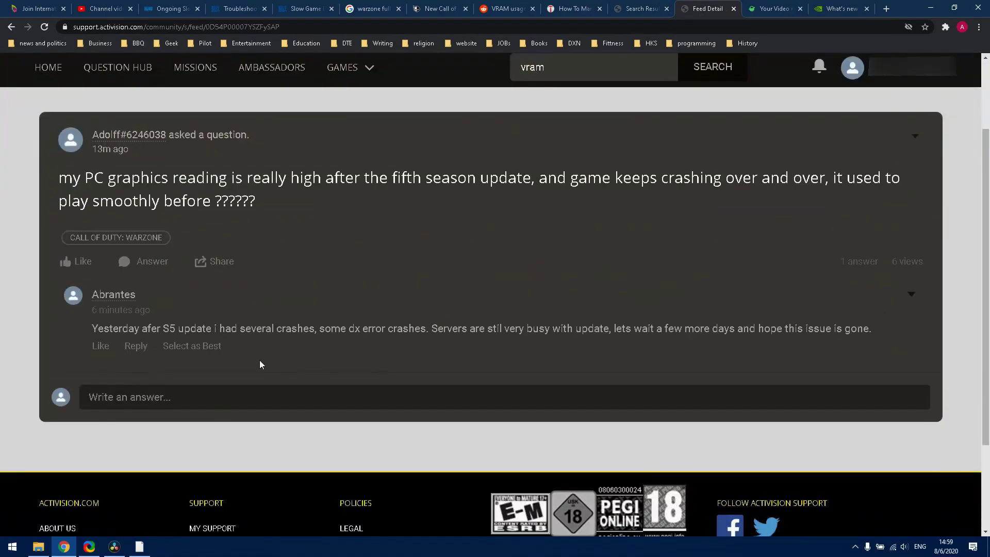
drag(215, 328, 423, 331)
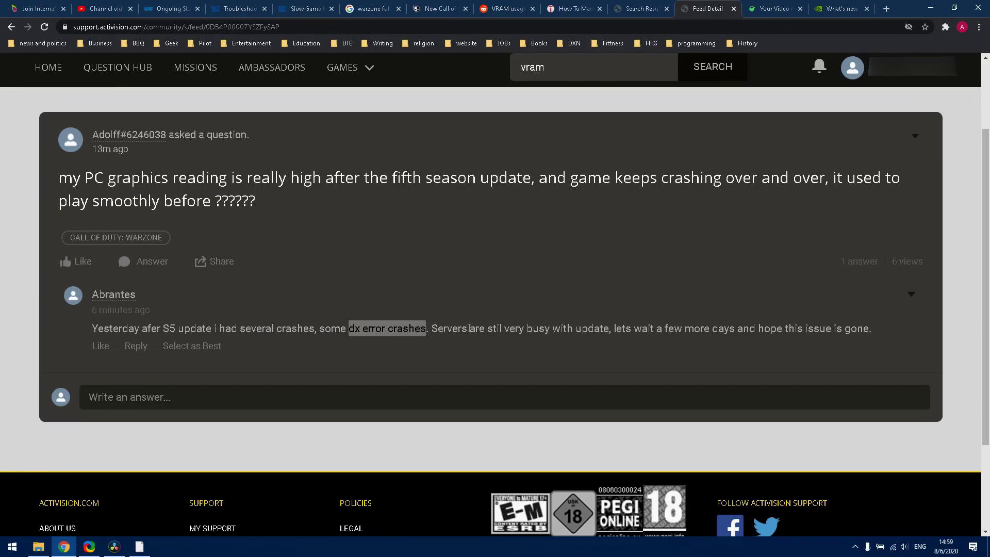
drag(432, 329, 872, 332)
click(494, 295)
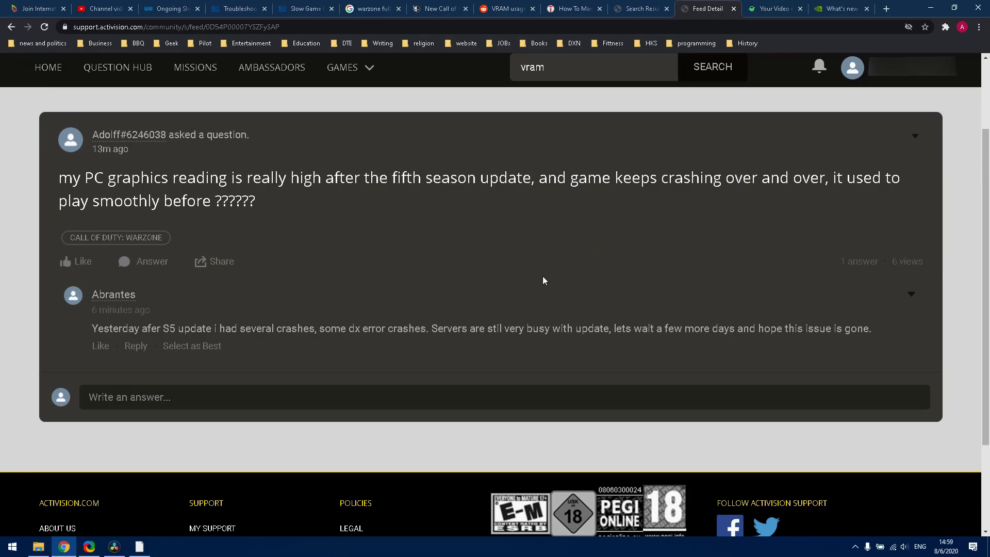
- Review the fixes listed in the GetDroidTips article on the Warzone VRAM error, and minimize the browser
click(781, 5)
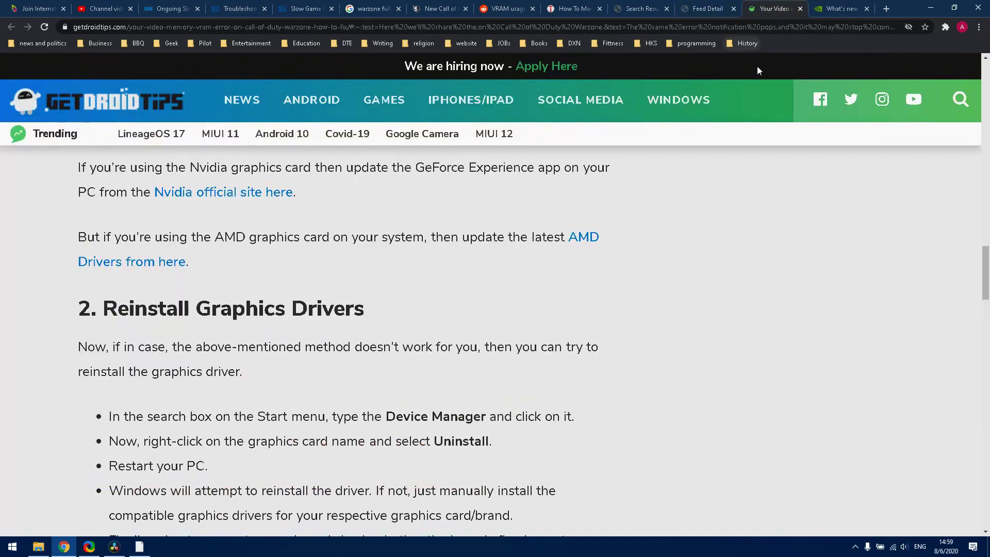
scroll(531, 232, up, 10)
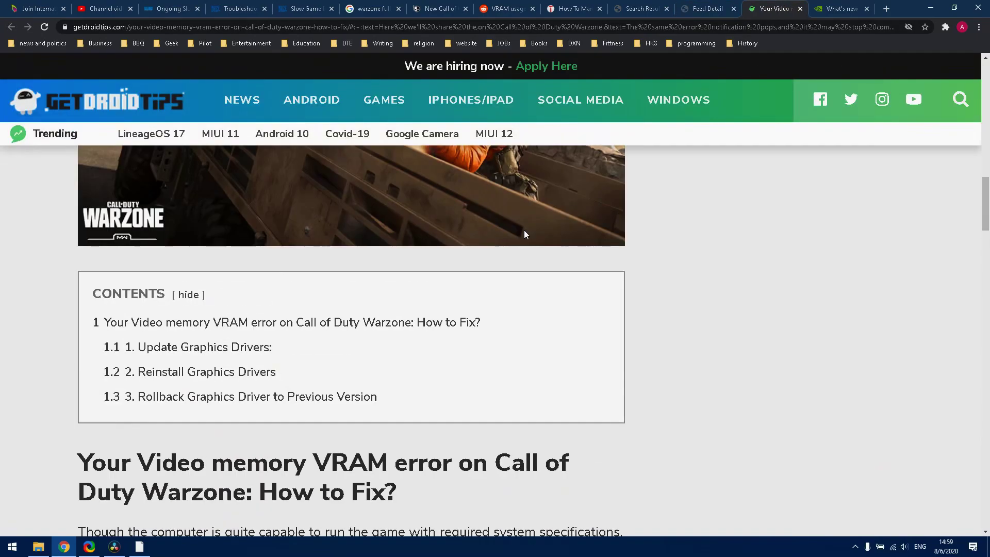
scroll(524, 230, down, 1)
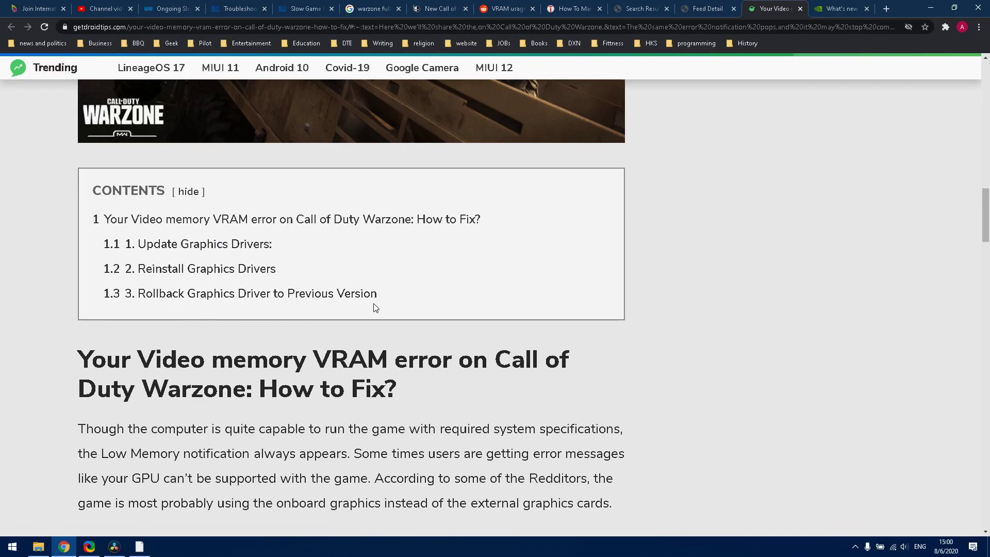
scroll(417, 297, down, 4)
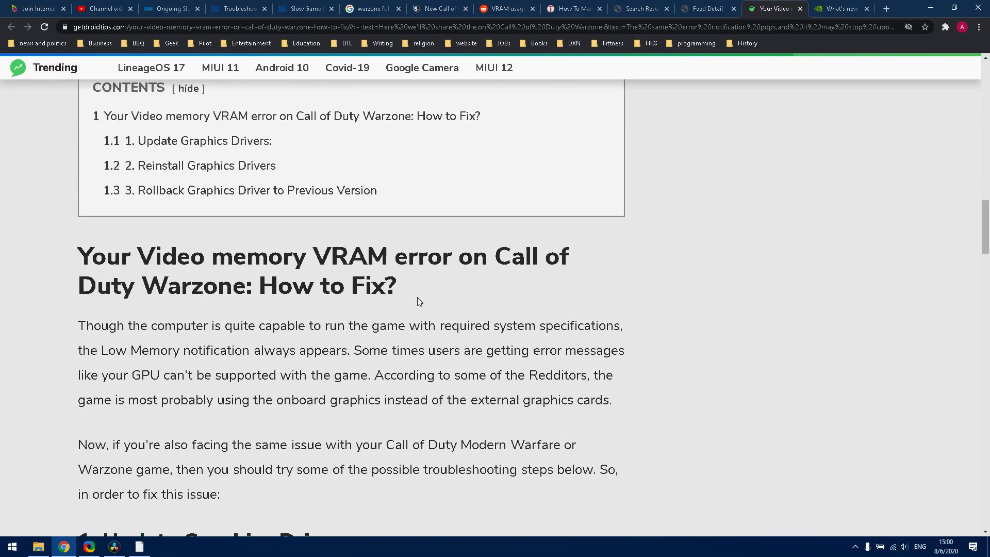
click(928, 3)
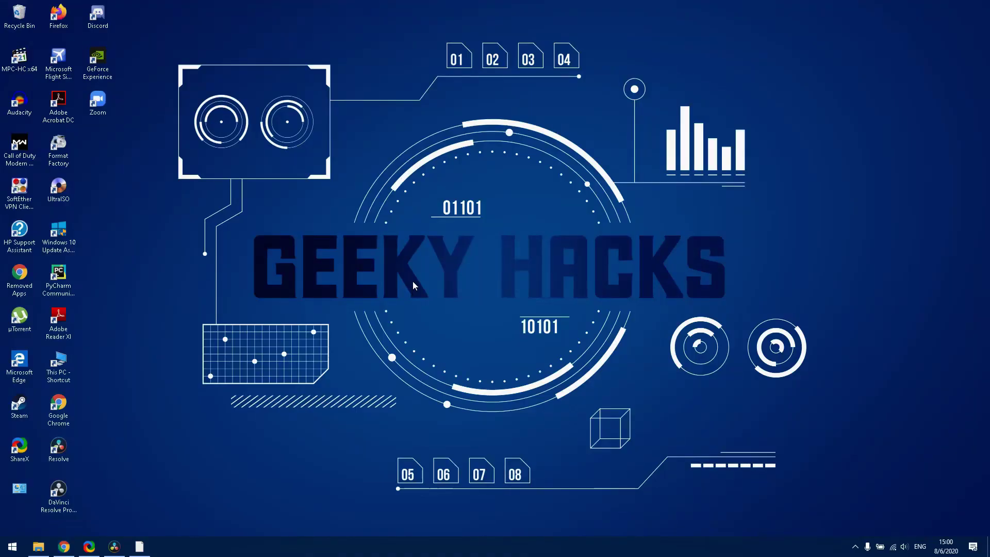